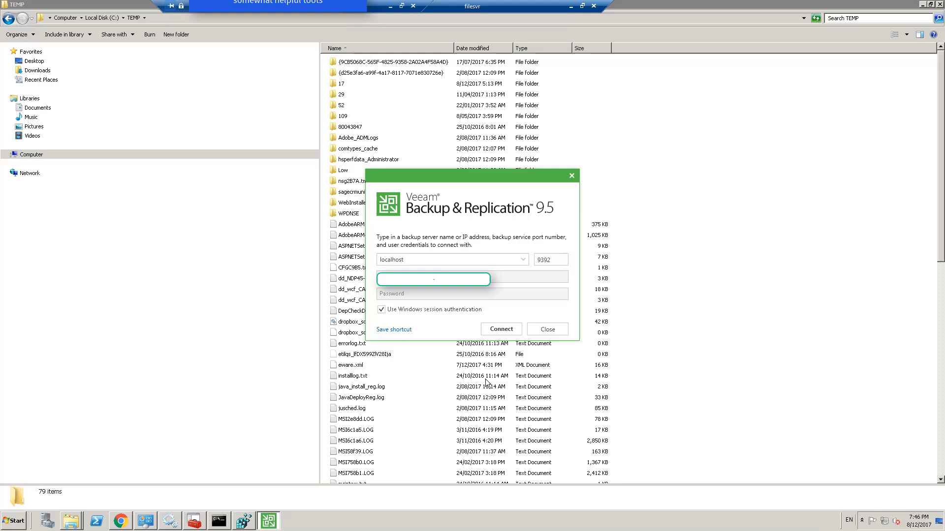
# - Connect the console to localhost on port 9392 and get the 127.0.0.1:9392 refused error
pyautogui.click(499, 330)
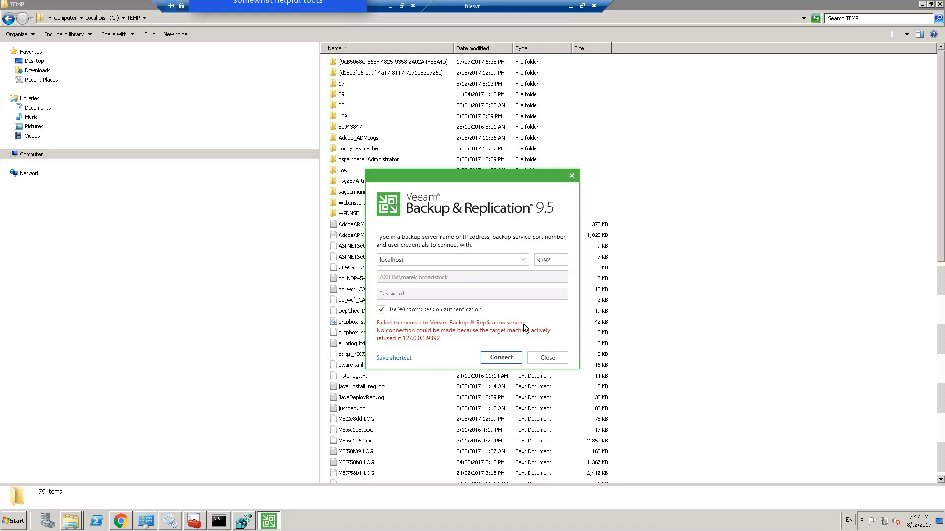
# - Find Veeam Backup Service in the refreshed Services list and start it
pyautogui.click(169, 522)
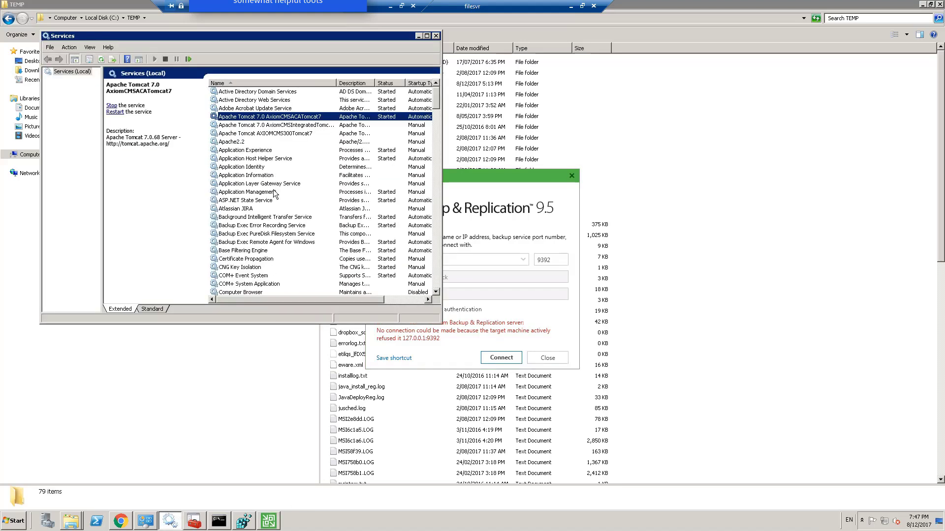
pyautogui.click(273, 192)
pyautogui.press('v')
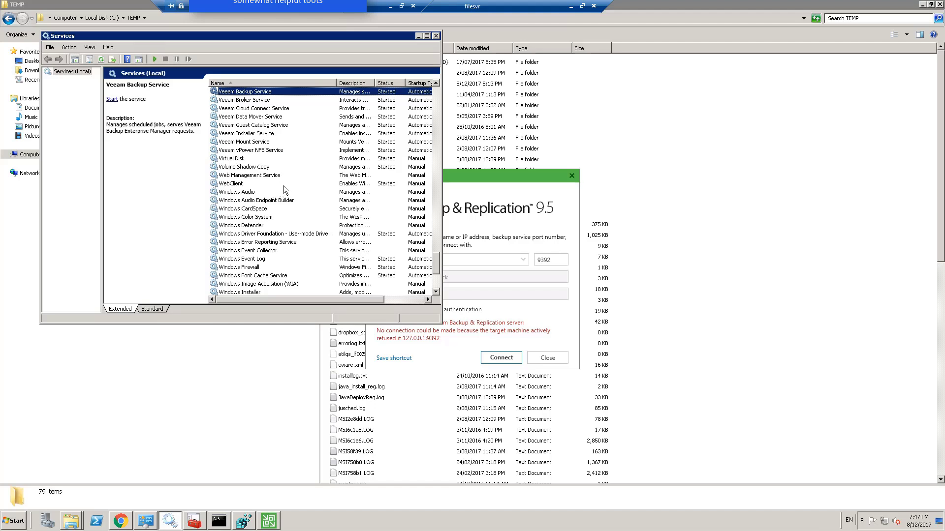
pyautogui.scroll(2, 288, 133)
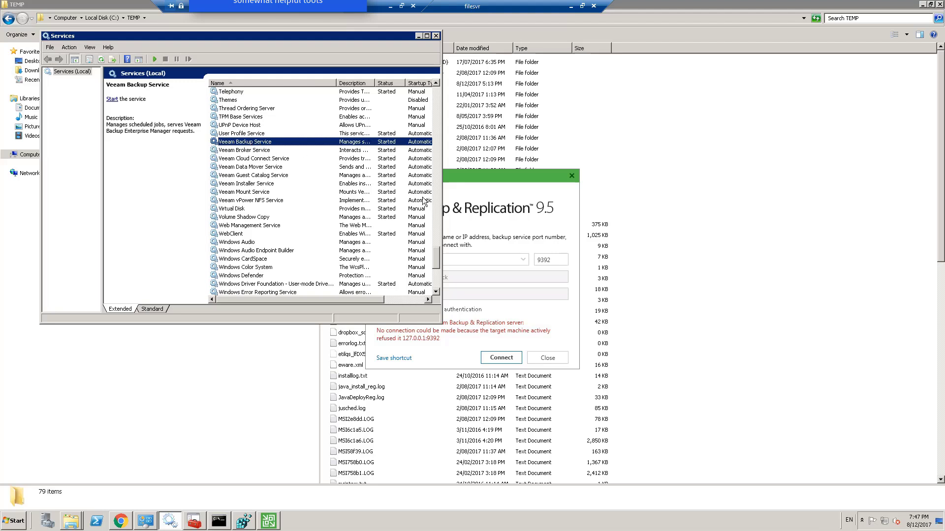
pyautogui.click(102, 59)
pyautogui.rightClick(253, 144)
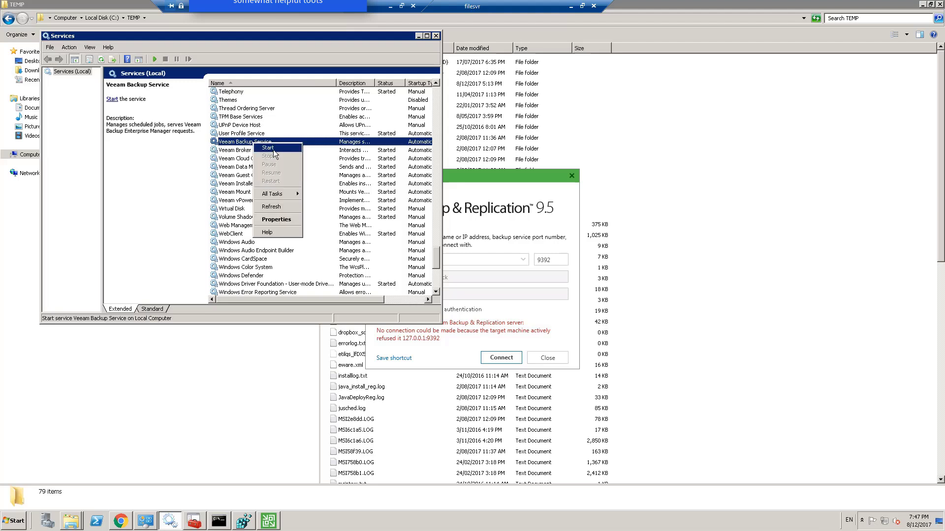
pyautogui.click(273, 149)
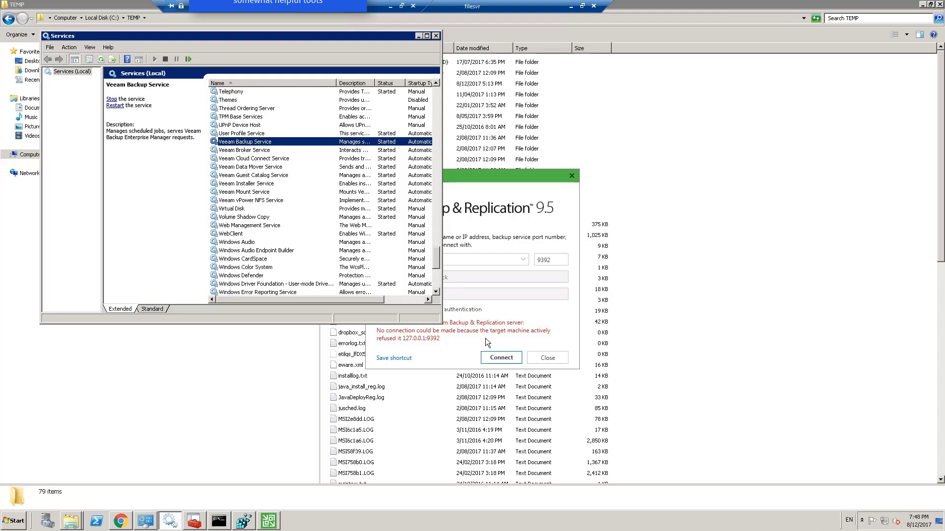
# - Check the Veeam Installer and Data Mover services, then confirm SQL Server (VEEAMSQL2012) is Started
pyautogui.click(256, 185)
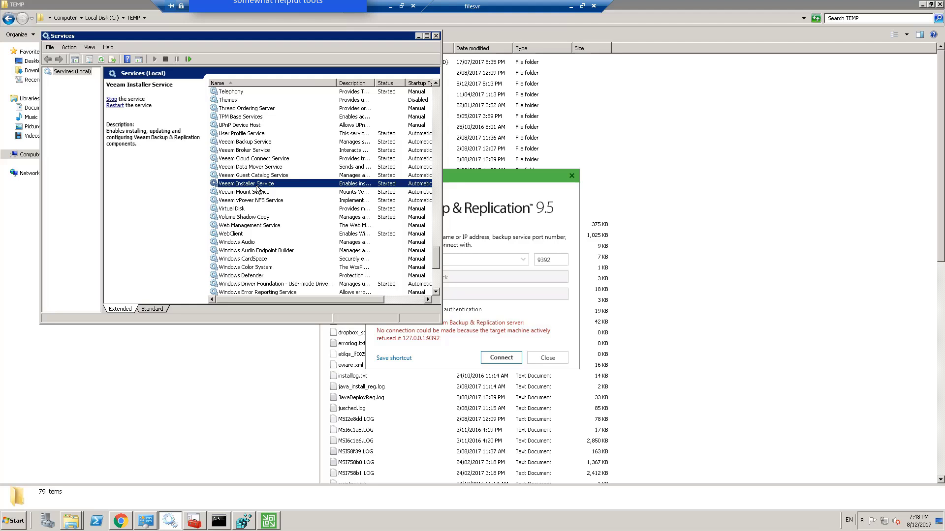
pyautogui.click(263, 168)
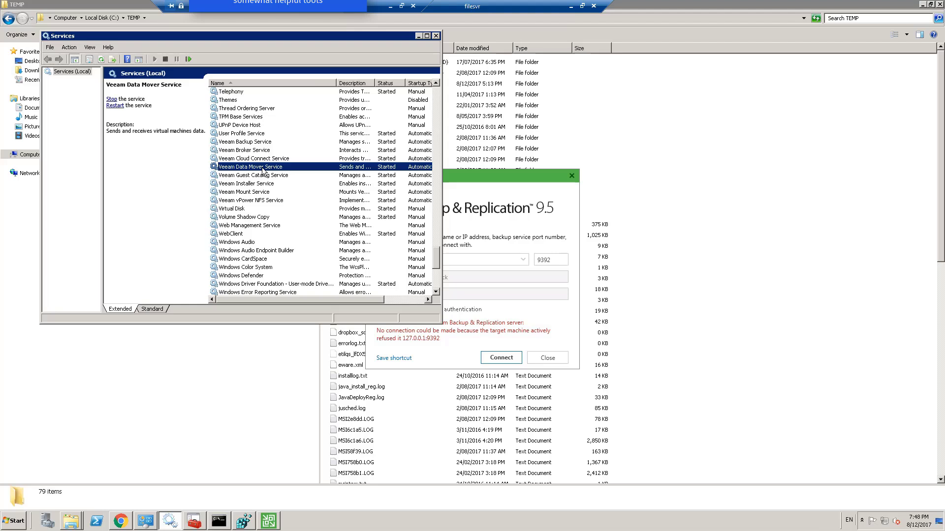
pyautogui.press('s')
pyautogui.press('q')
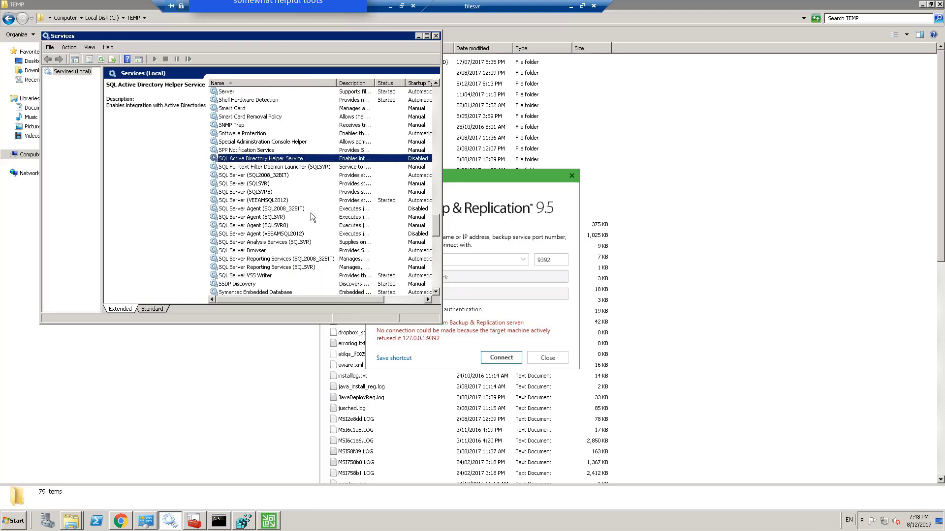
pyautogui.click(285, 235)
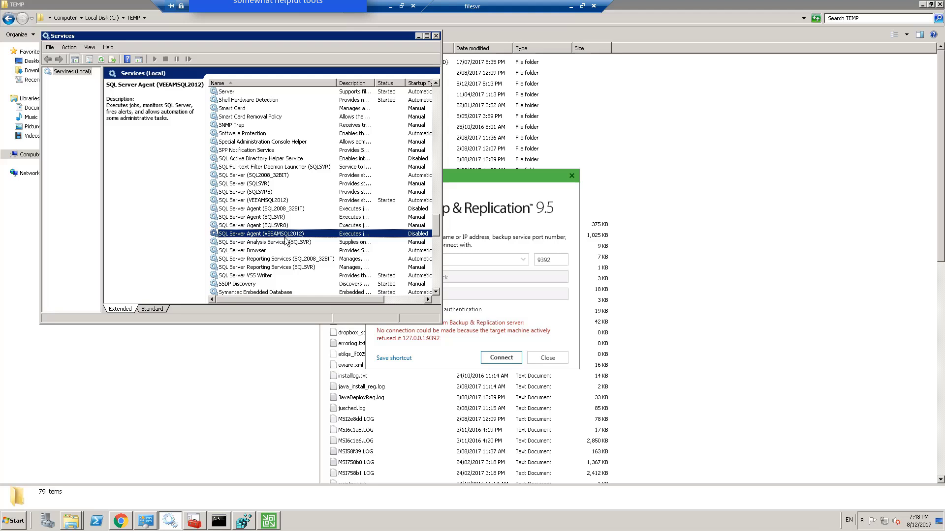
pyautogui.click(279, 202)
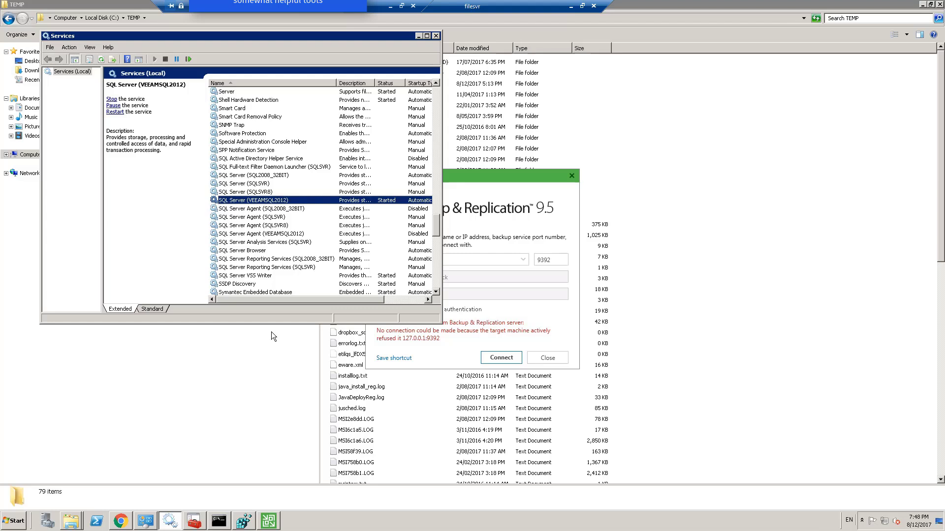
# - Expand HKEY_LOCAL_MACHINE\SOFTWARE\Veeam and select the Veeam Backup and Replication key
pyautogui.click(246, 523)
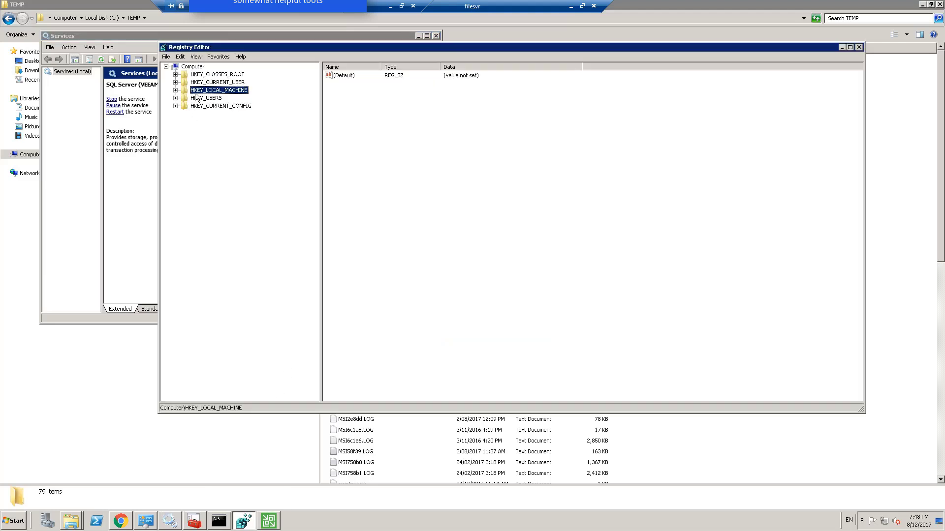
pyautogui.click(175, 91)
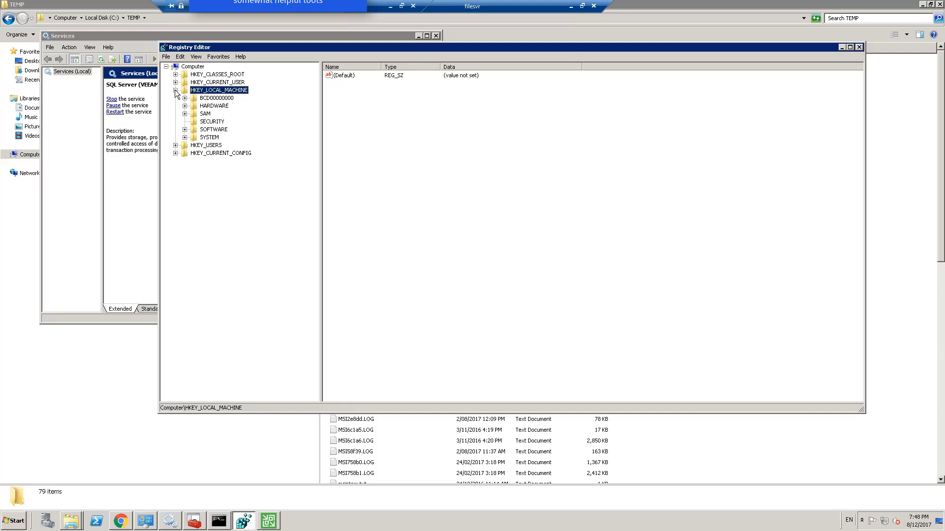
pyautogui.click(184, 129)
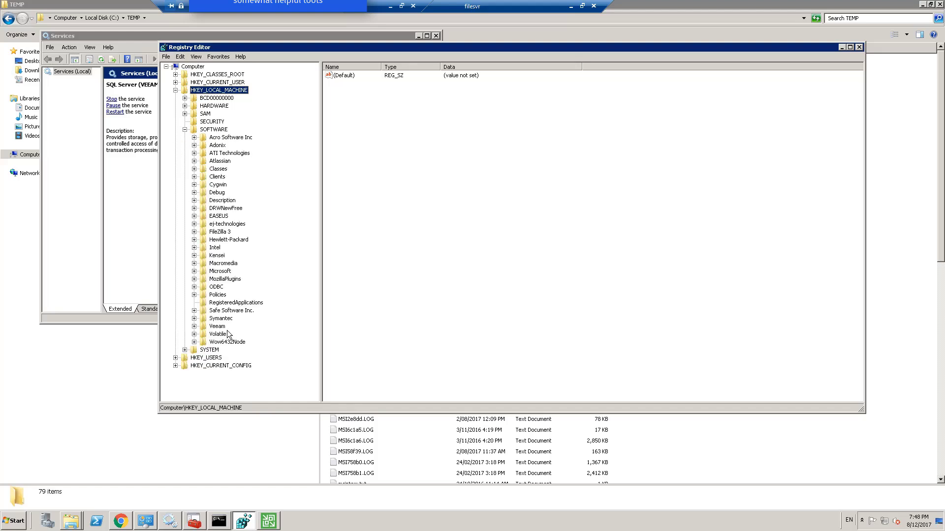
pyautogui.click(194, 326)
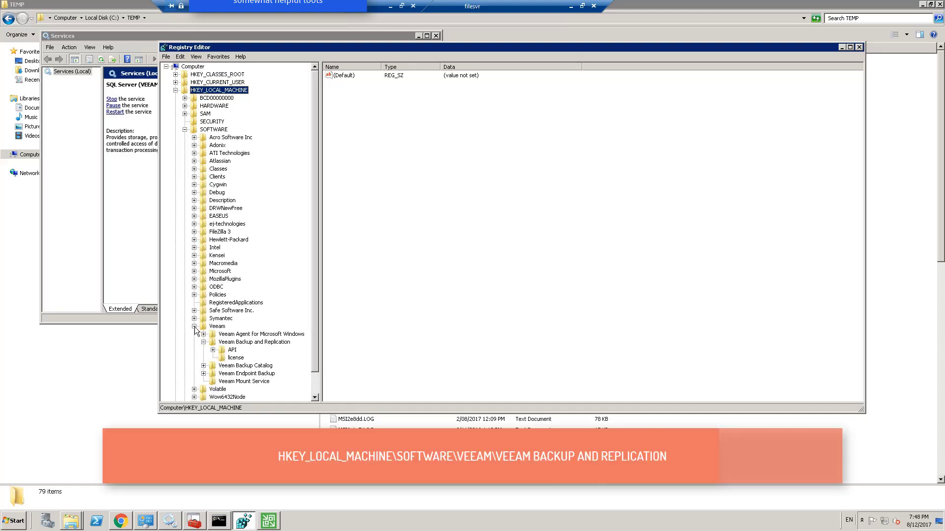
pyautogui.click(234, 343)
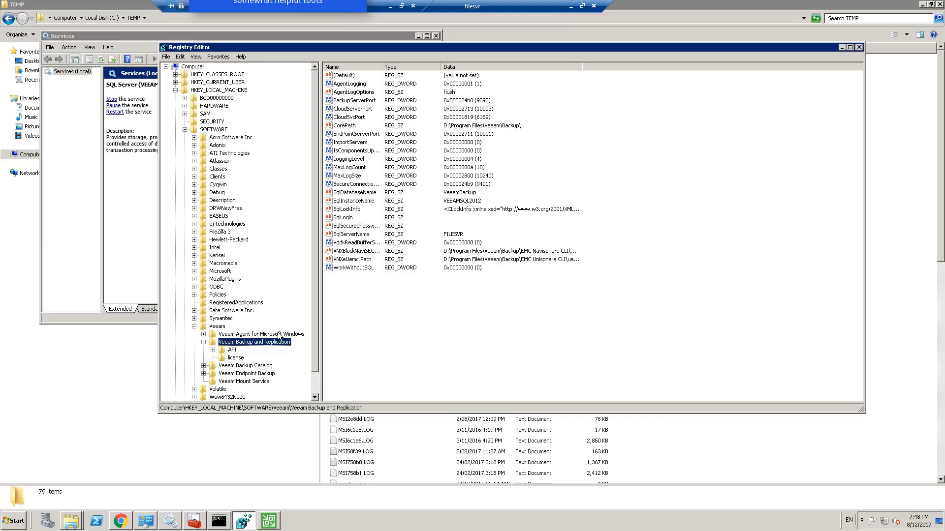
# - Review the SqlInstanceName, SqlServerName, SqlSecuredPassword and SqlLogin values
pyautogui.click(363, 201)
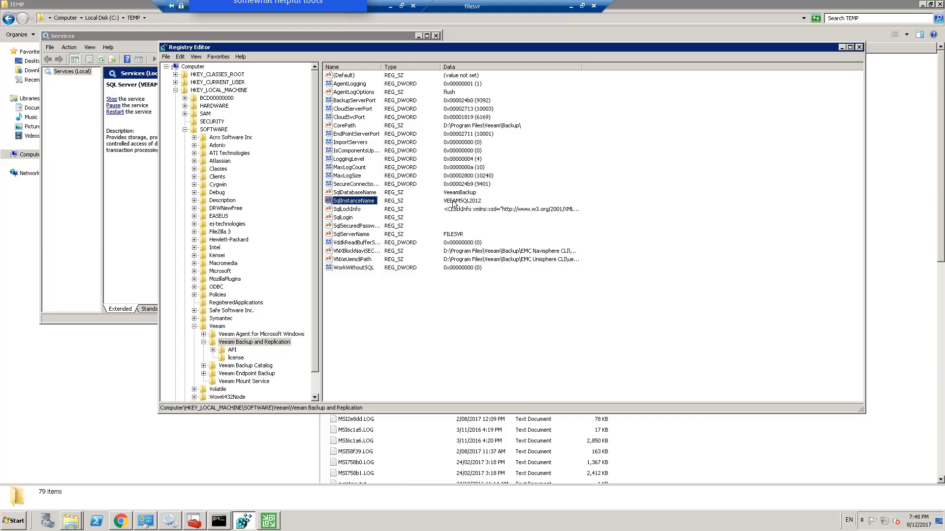
pyautogui.click(352, 235)
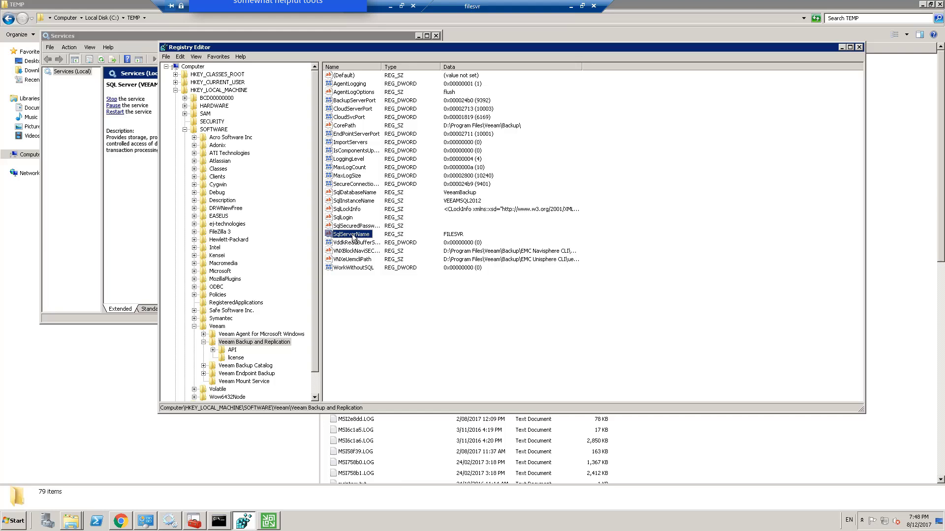
pyautogui.click(349, 226)
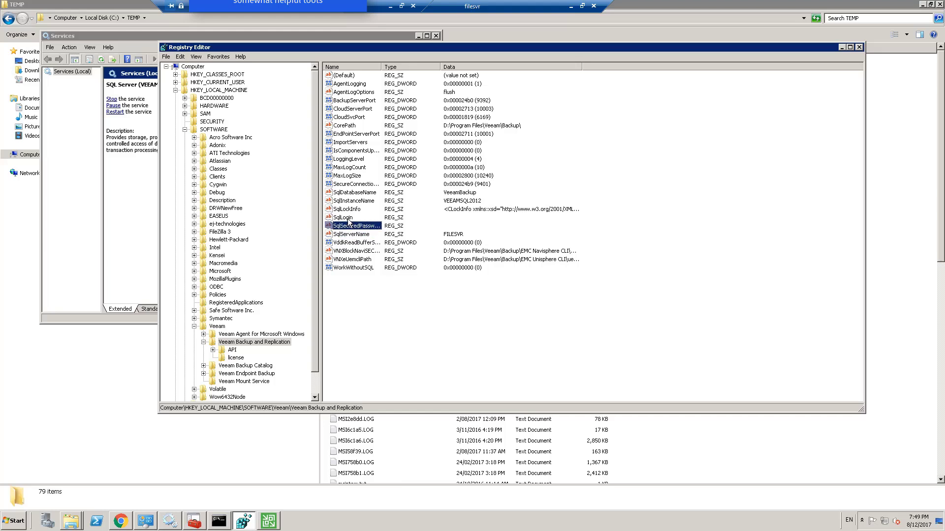
pyautogui.click(351, 218)
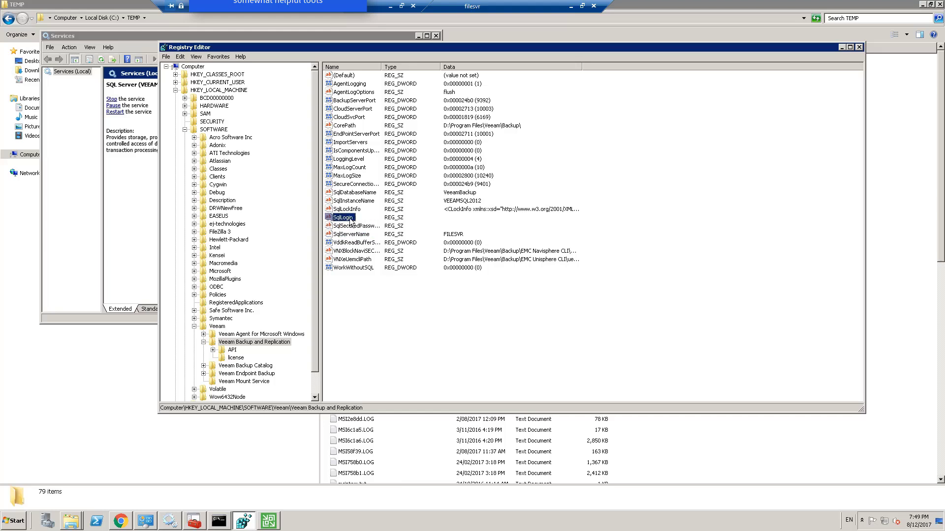
pyautogui.press('Down')
pyautogui.click(349, 218)
pyautogui.moveTo(229, 520)
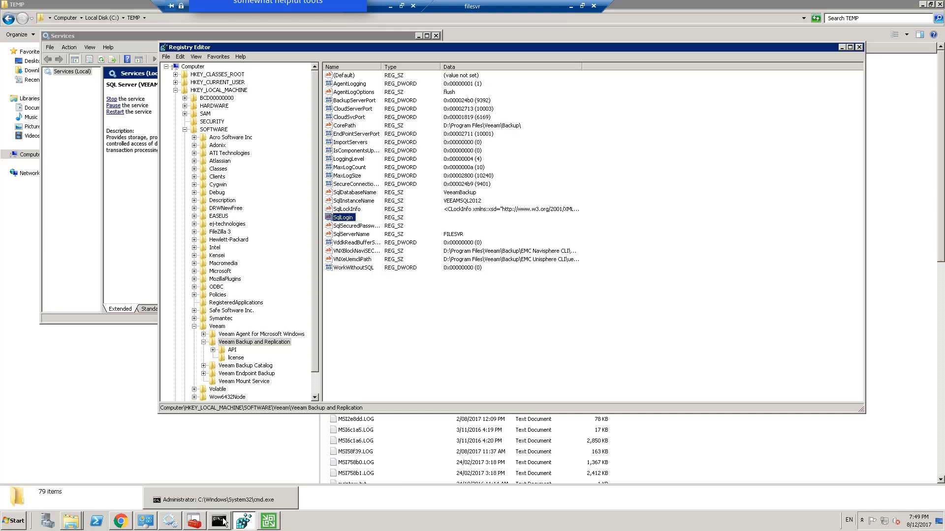
# - Run netstat -a -b -o > C:\temp\veeam.txt in the administrator Command Prompt
pyautogui.click(269, 521)
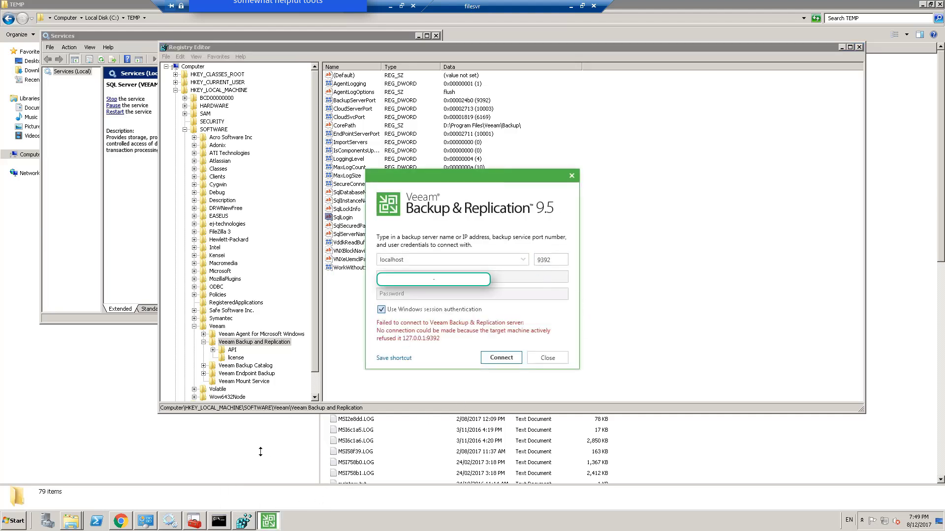
pyautogui.moveTo(224, 528)
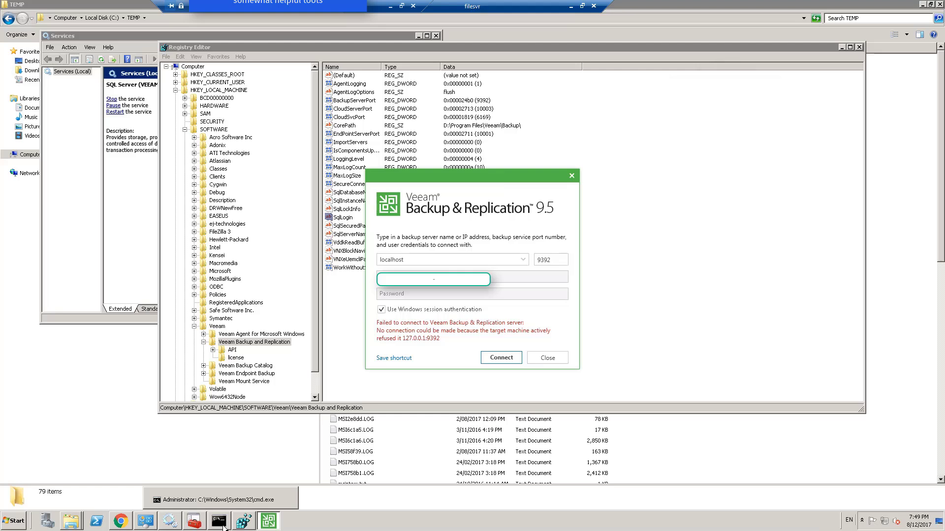
pyautogui.click(224, 528)
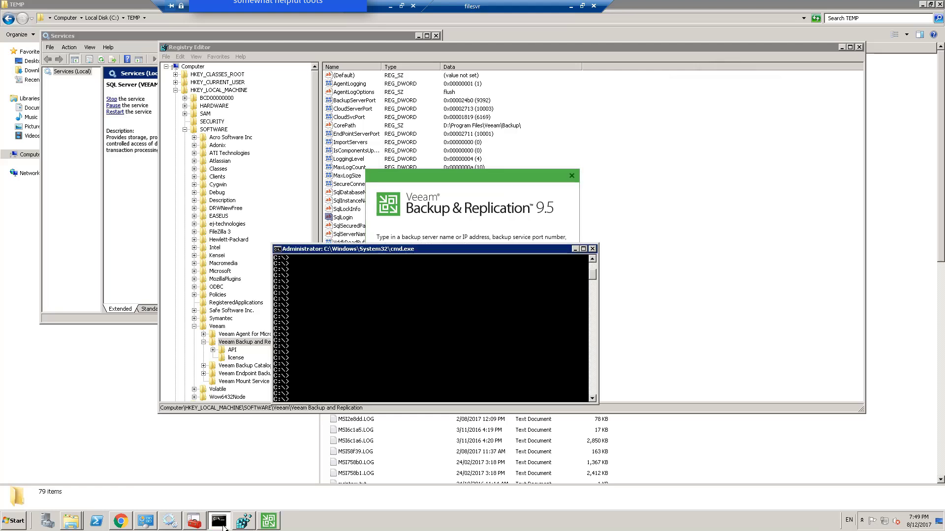
pyautogui.write('netstat -a -b -o >')
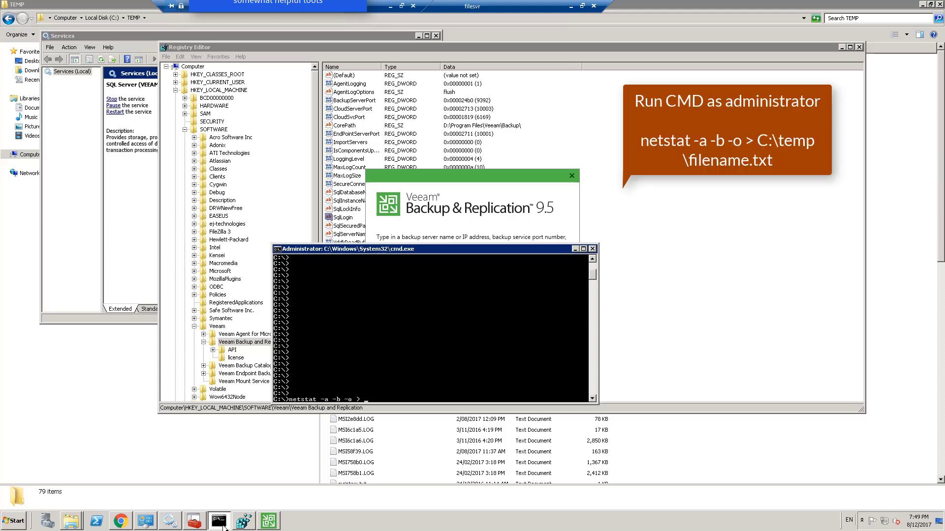
pyautogui.write(' C:\\temp\\veeam.txt')
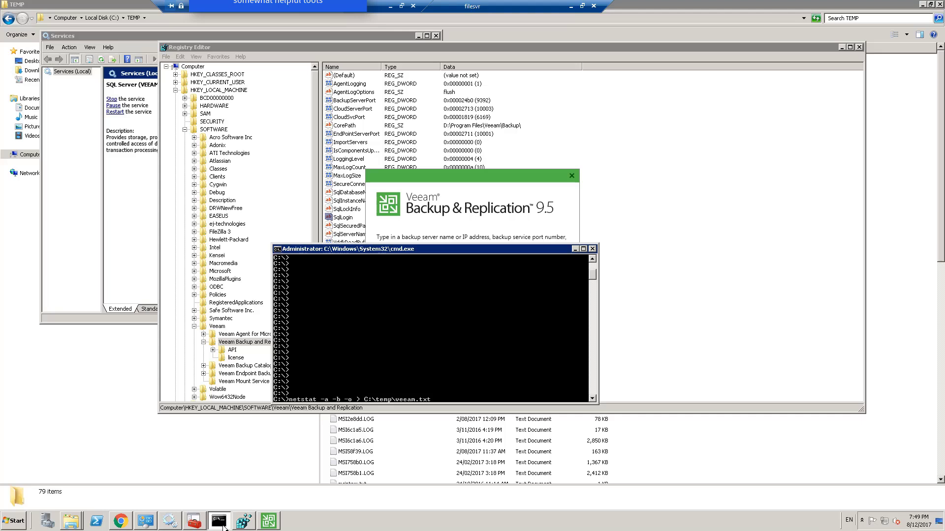
pyautogui.press('Return')
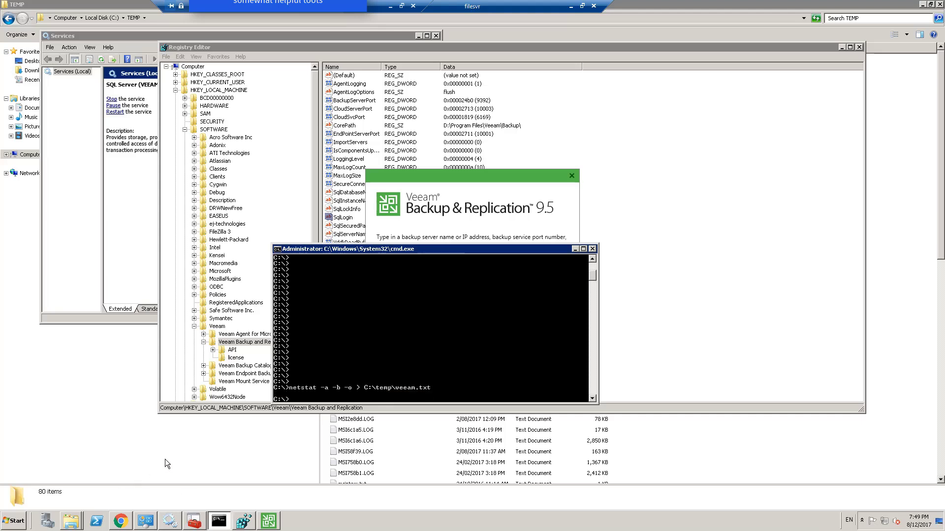
# - Sort the TEMP folder by date modified and open veeam.txt in Notepad
pyautogui.click(75, 523)
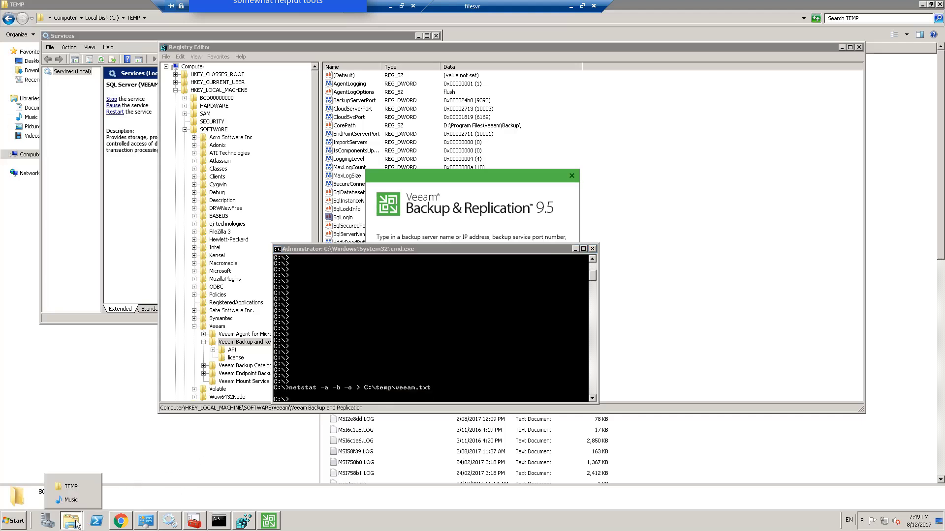
pyautogui.click(77, 489)
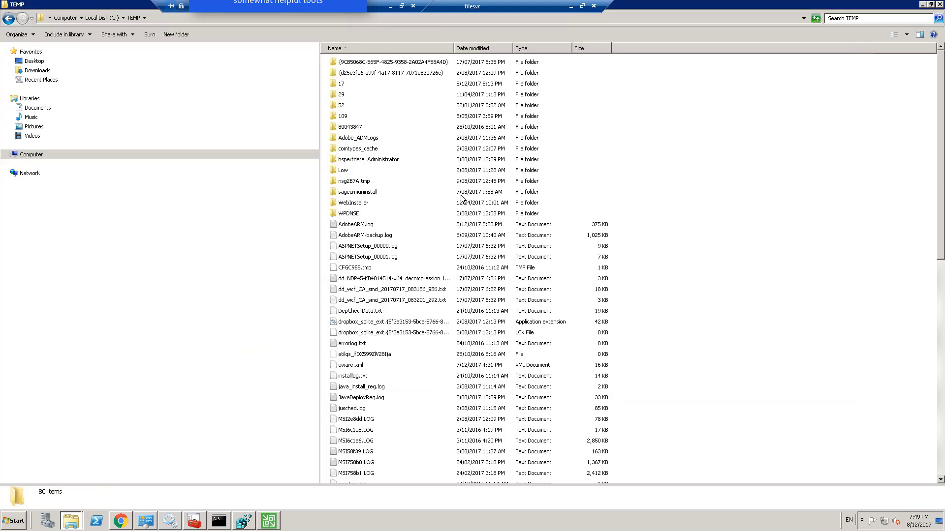
pyautogui.click(486, 47)
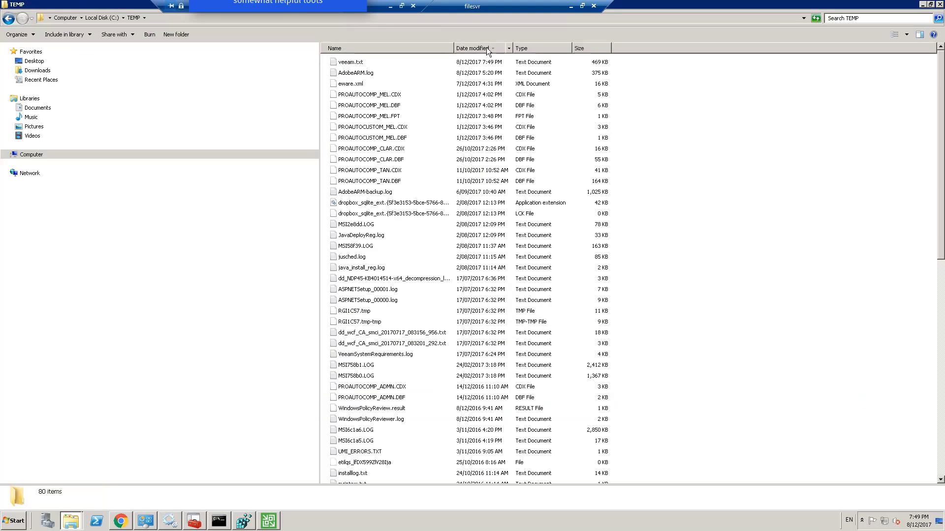
pyautogui.doubleClick(347, 62)
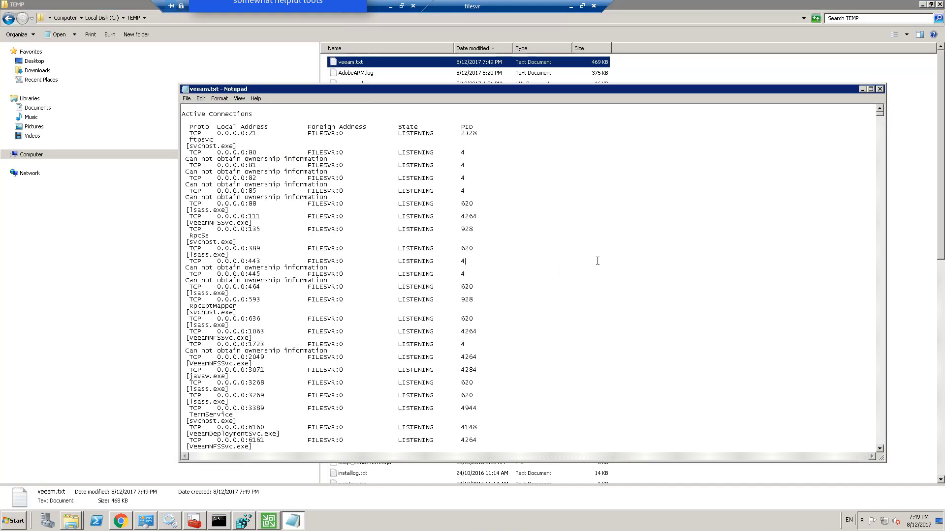
# - Search the file for 9392 and mark its owning PID 19492
pyautogui.hotkey('ctrl', 'f')
pyautogui.write('9392')
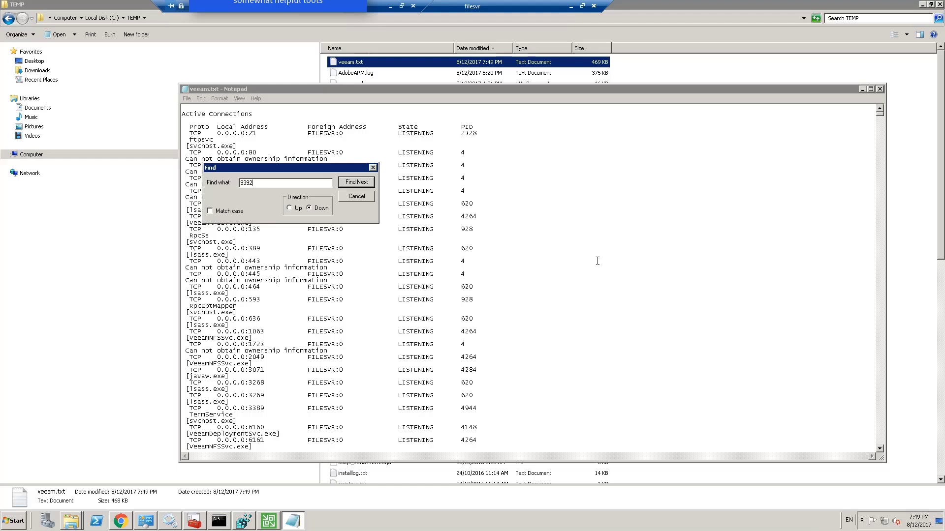
pyautogui.press('Return')
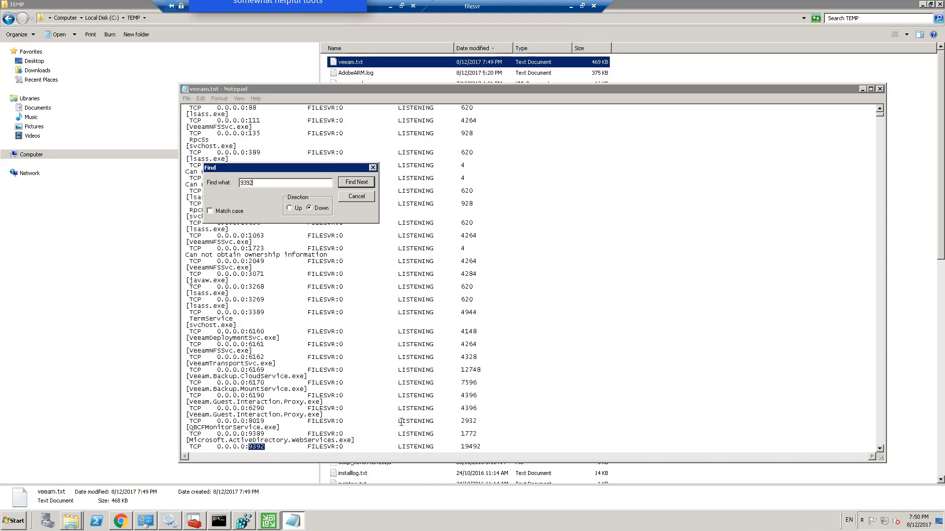
pyautogui.click(373, 167)
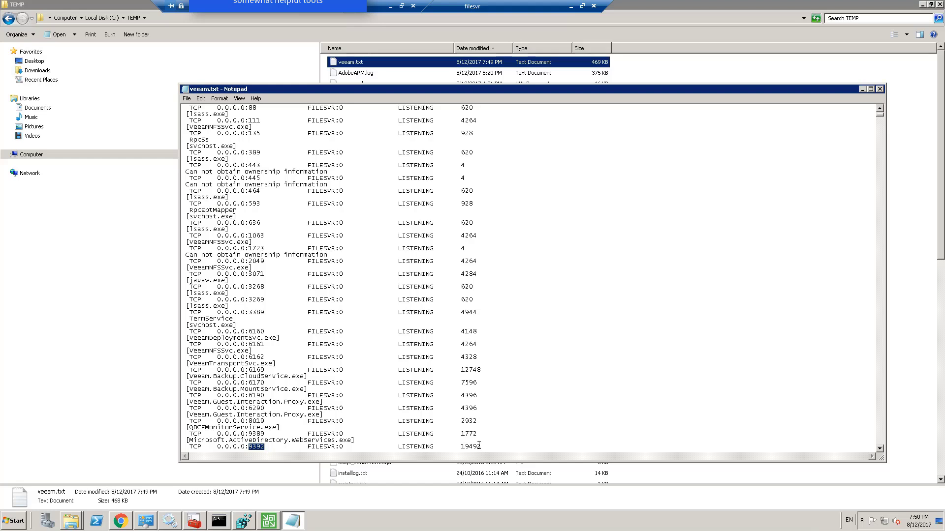
pyautogui.moveTo(482, 447); pyautogui.dragTo(461, 447)
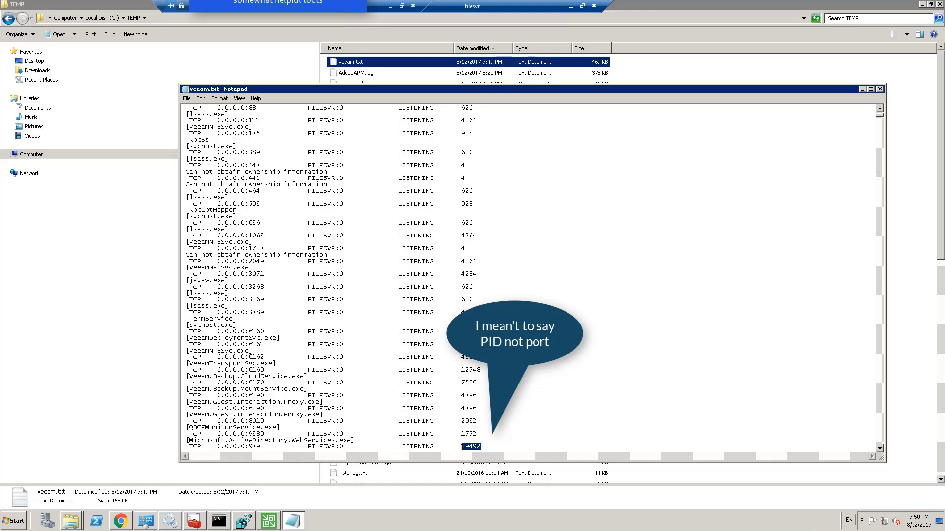
pyautogui.scroll(5, 880, 108)
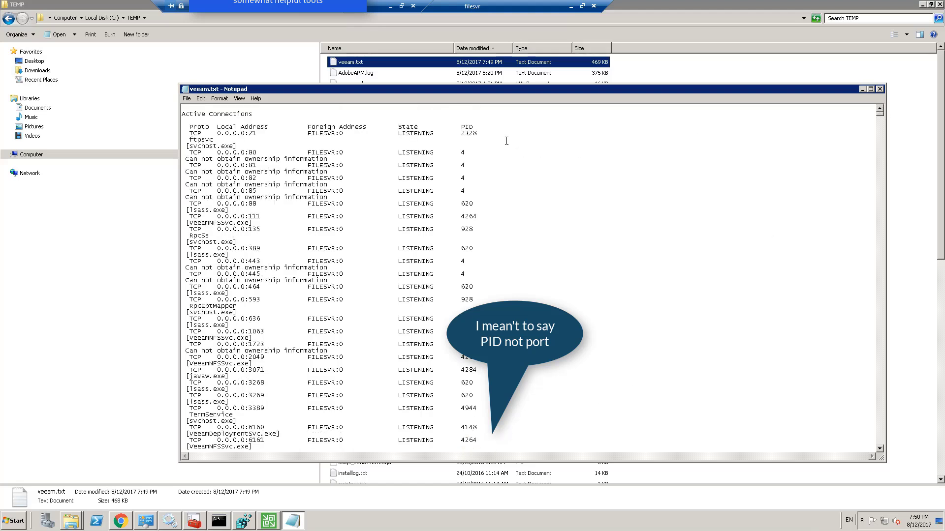
pyautogui.rightClick(461, 523)
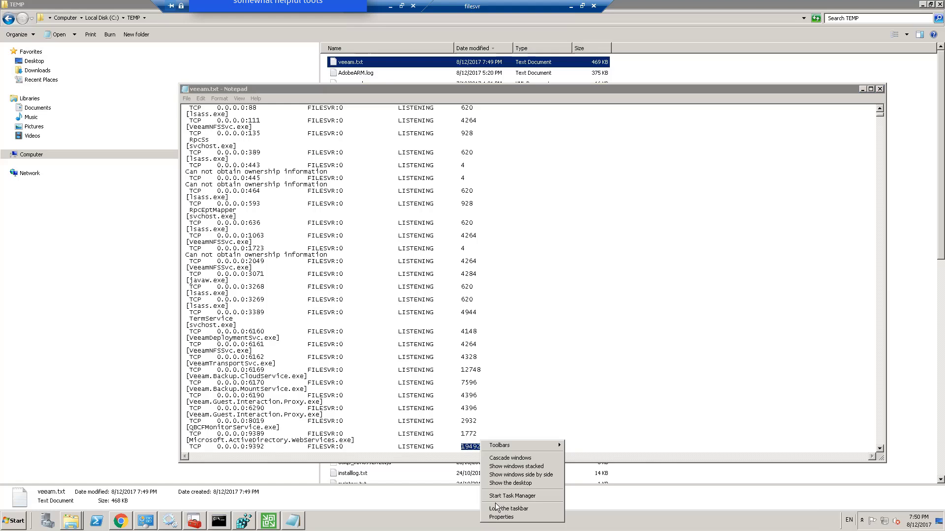
pyautogui.click(501, 493)
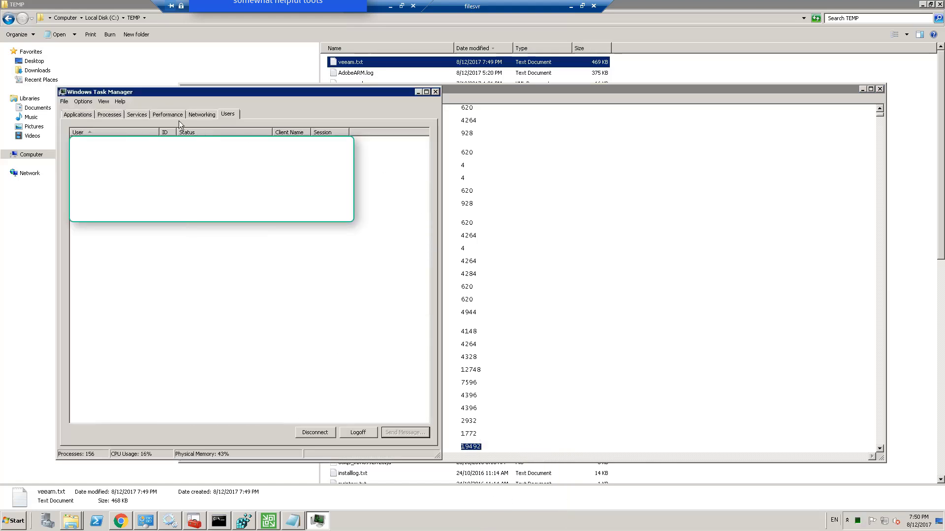
pyautogui.click(167, 114)
pyautogui.click(141, 114)
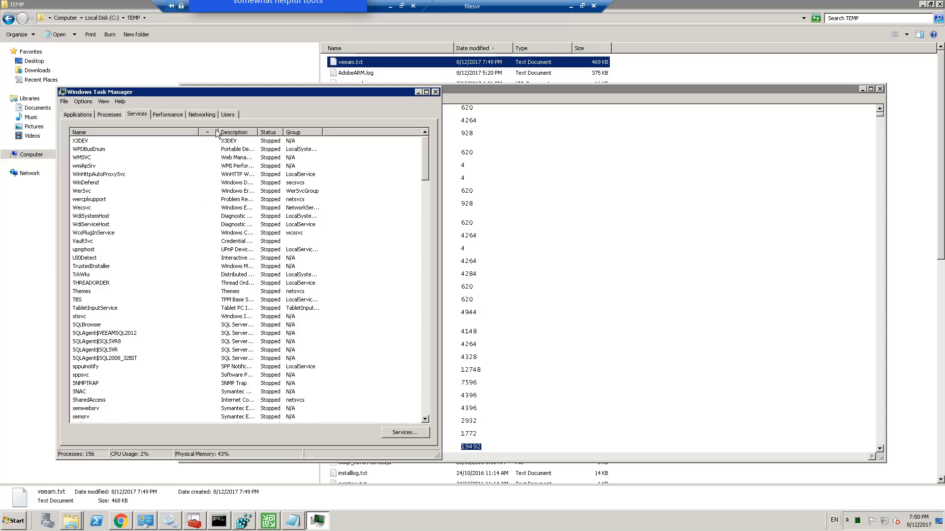
pyautogui.click(110, 114)
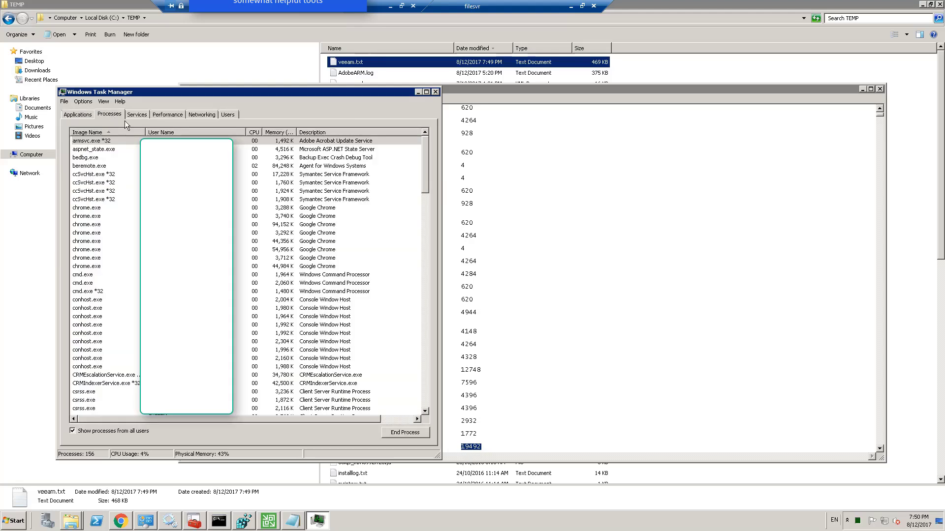
pyautogui.click(138, 115)
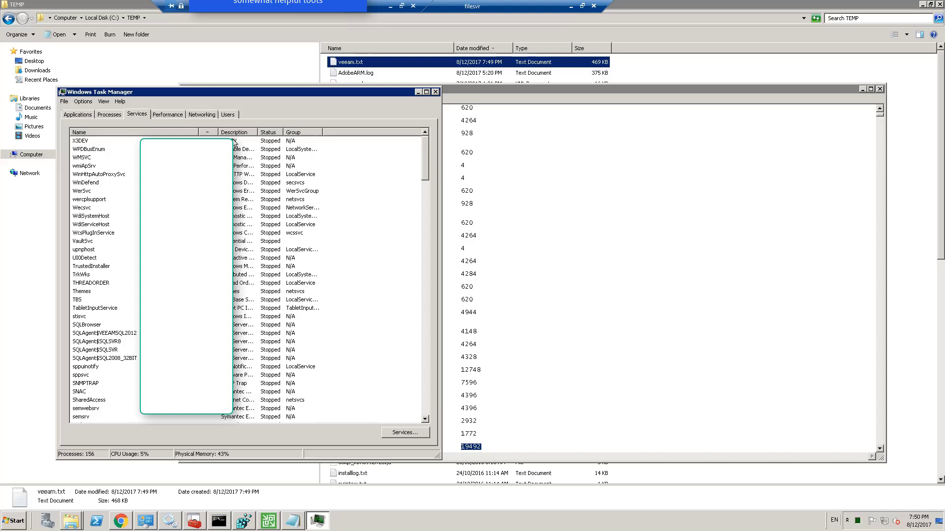
pyautogui.click(211, 132)
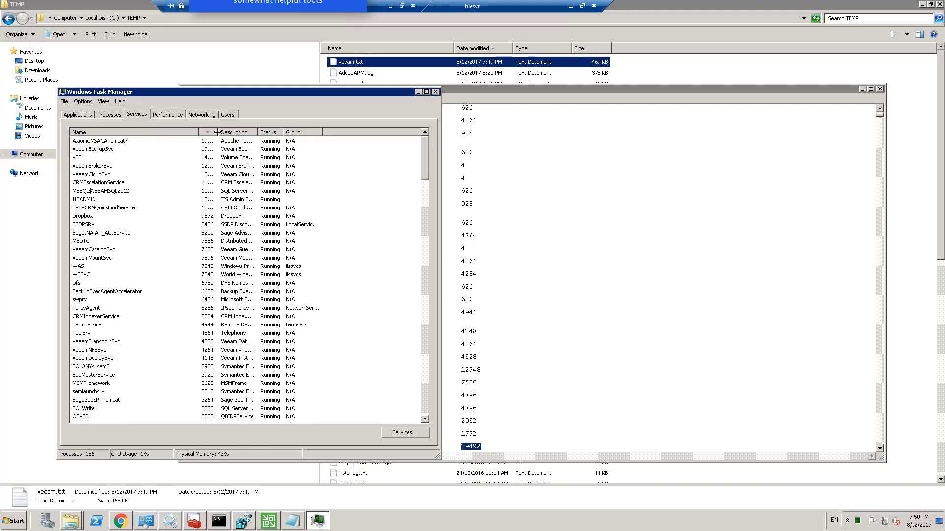
pyautogui.moveTo(218, 131); pyautogui.dragTo(247, 134)
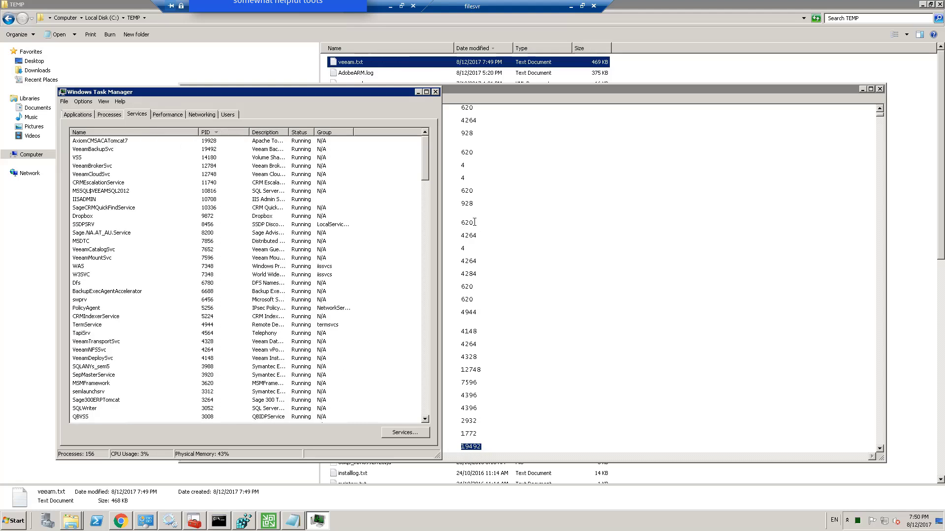
pyautogui.click(186, 250)
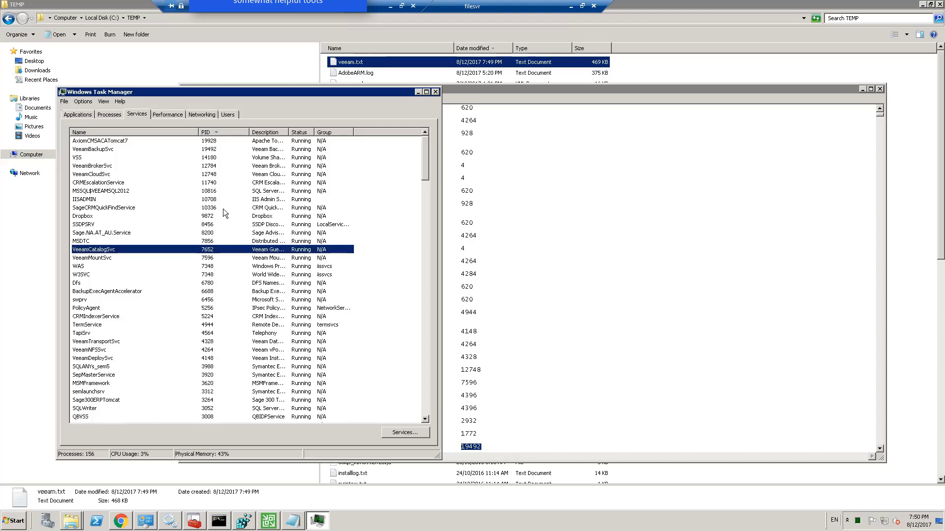
pyautogui.click(116, 150)
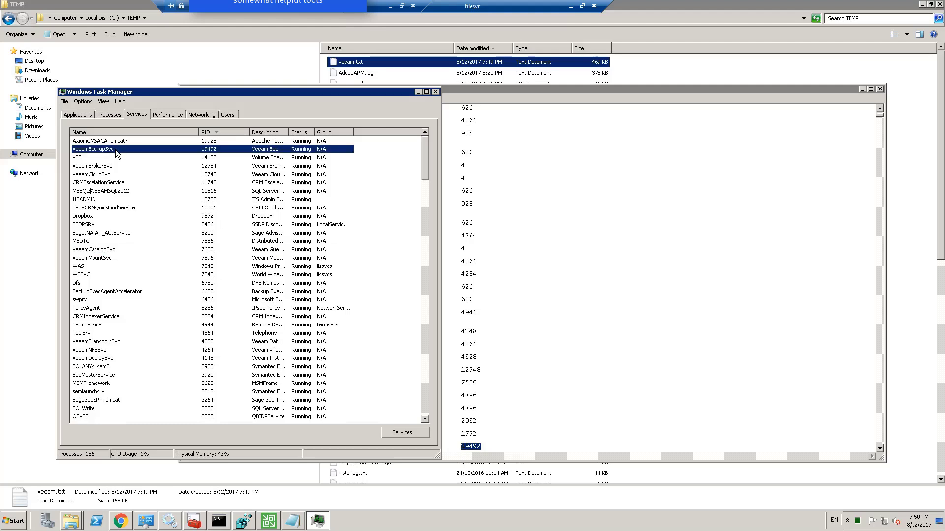
pyautogui.click(436, 92)
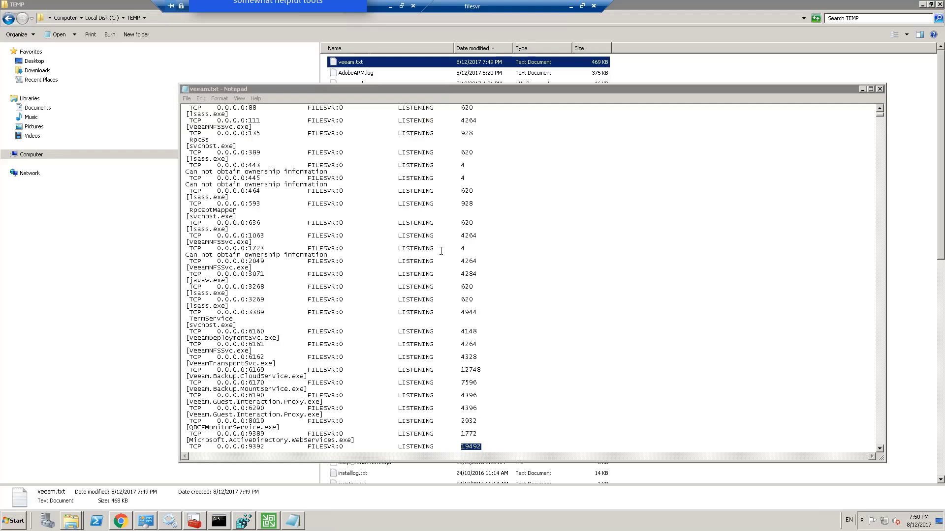